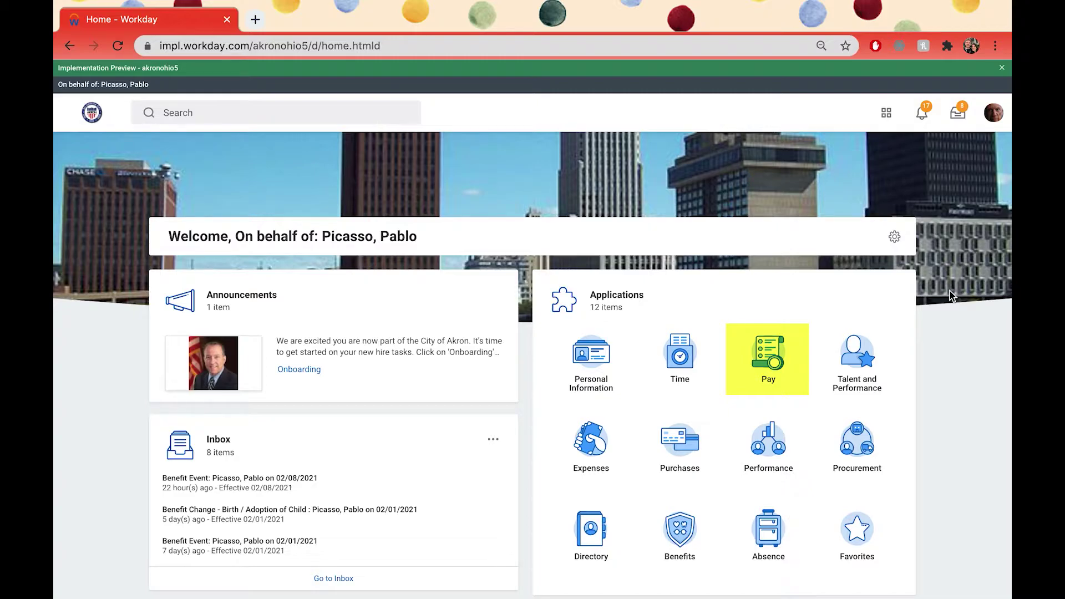
Open Tax Documents from the Pay app to see the City of Akron printing election
{"action": "left_click", "coordinate": [775, 359]}
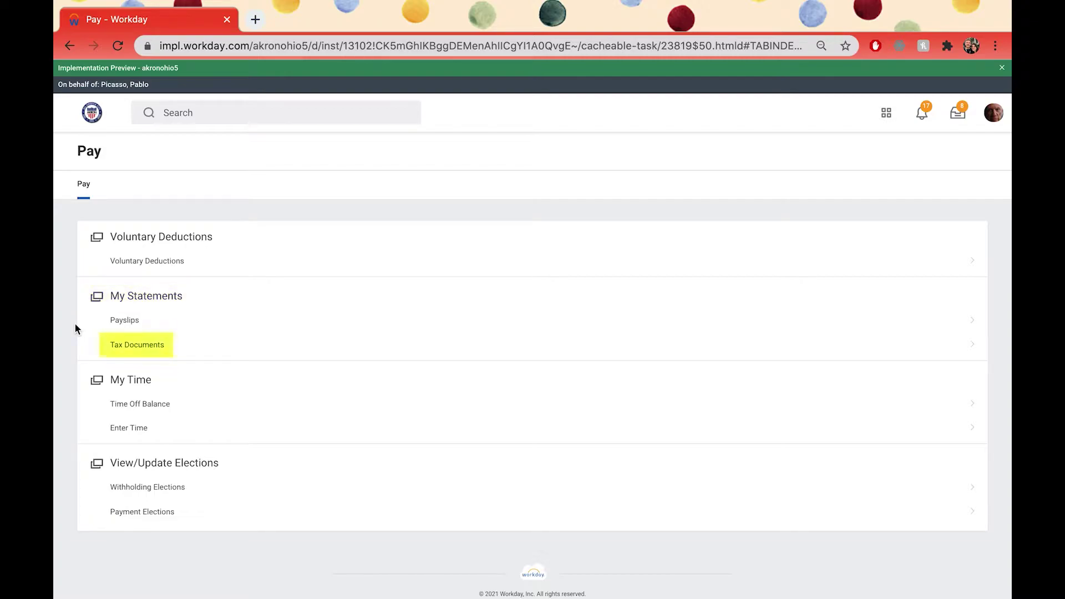
{"action": "left_click", "coordinate": [118, 340]}
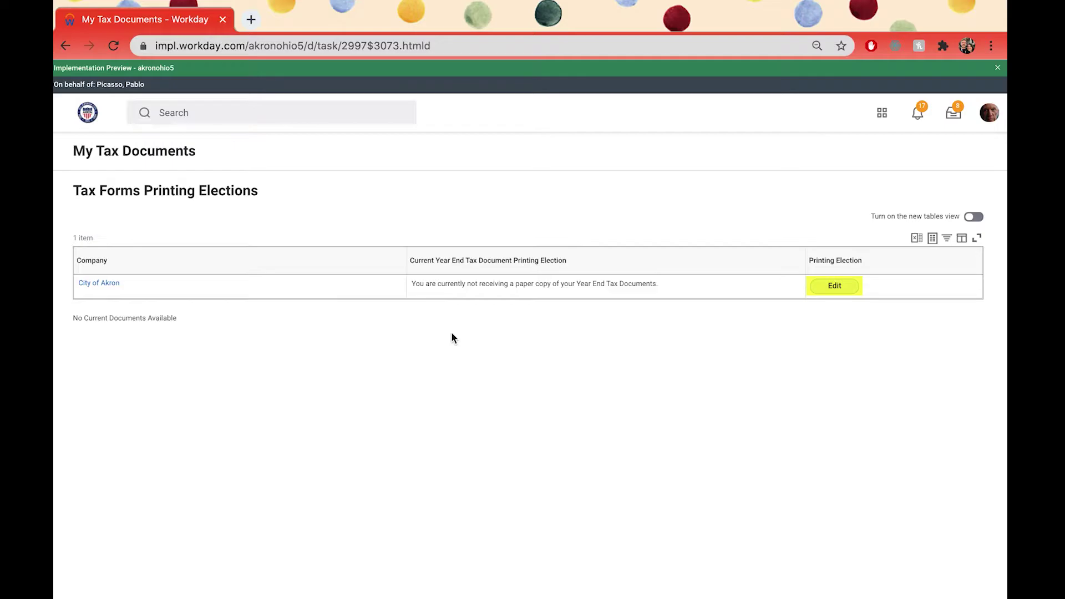
Change the printing election to 'Receive electronic copy of my Year End Tax Documents' and confirm
{"action": "left_click", "coordinate": [835, 287]}
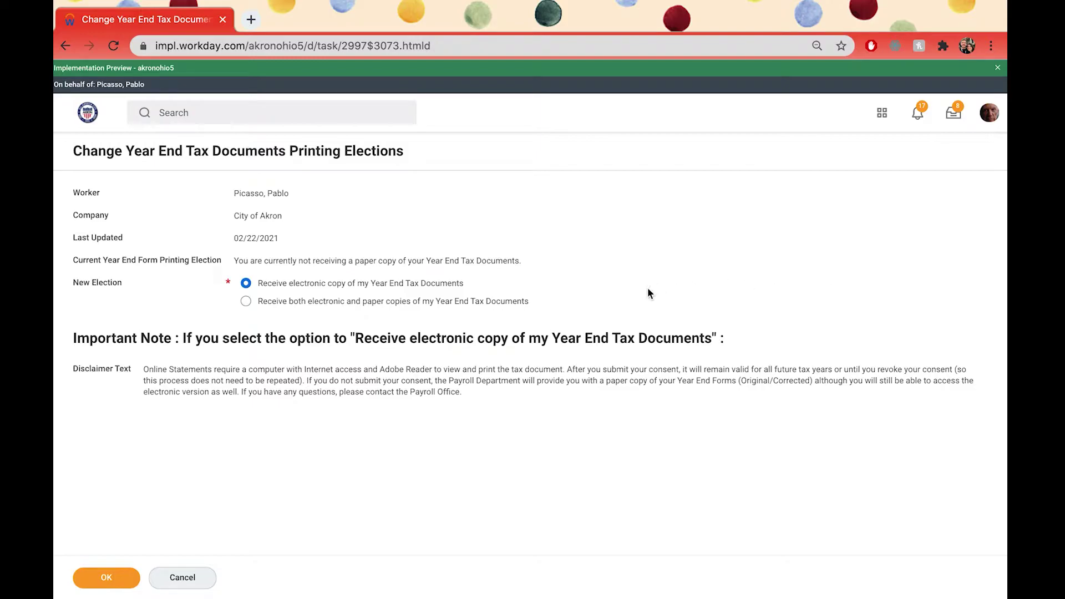
{"action": "left_click", "coordinate": [249, 287]}
{"action": "left_click", "coordinate": [109, 580]}
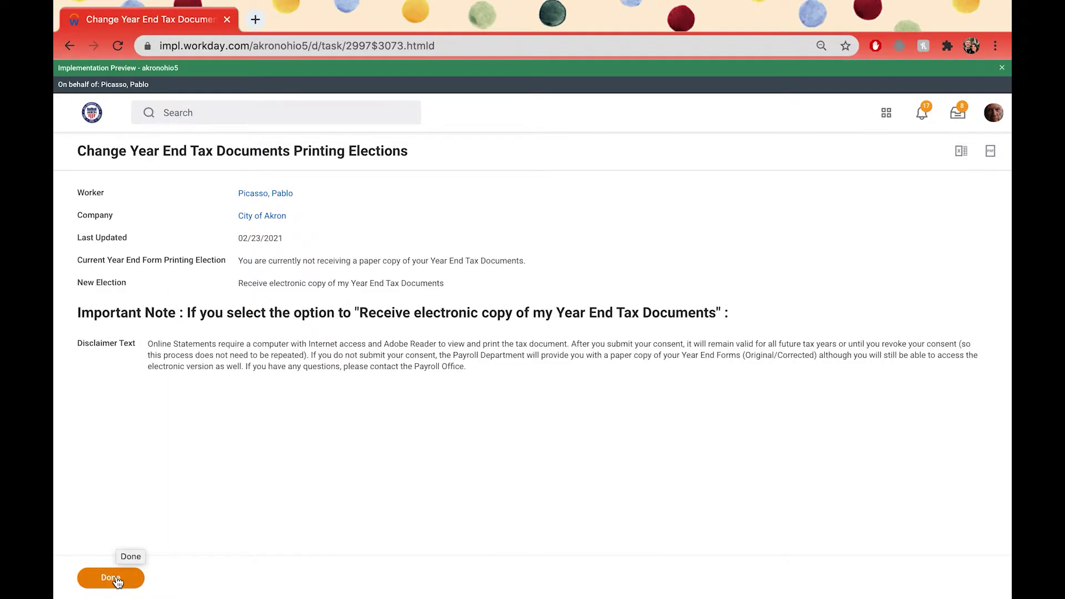
{"action": "left_click", "coordinate": [116, 578]}
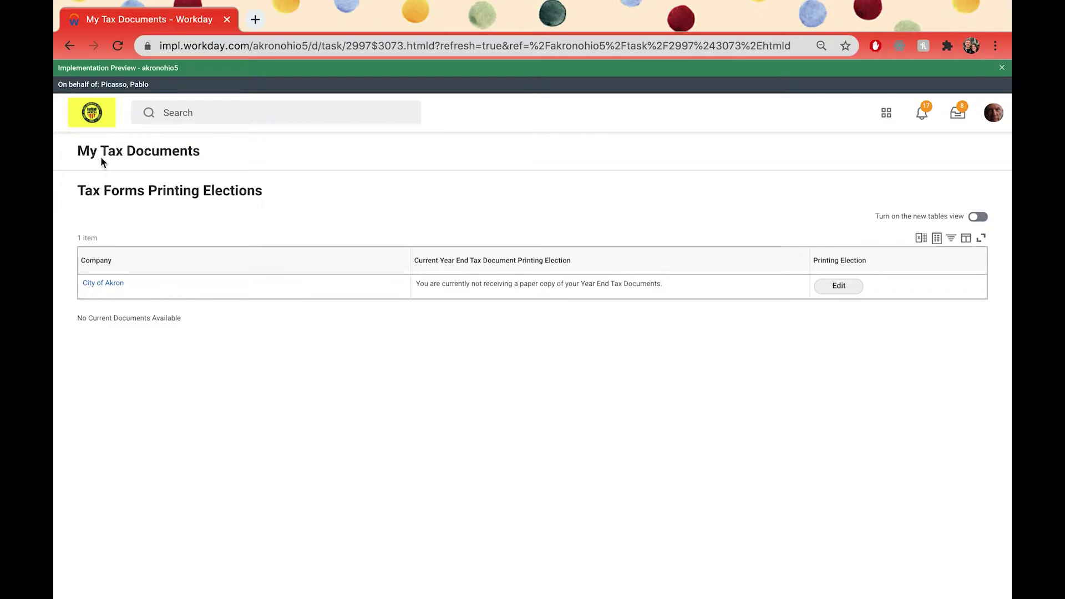
Go Home and open Payslips under My Statements in the Pay app
{"action": "left_click", "coordinate": [92, 114]}
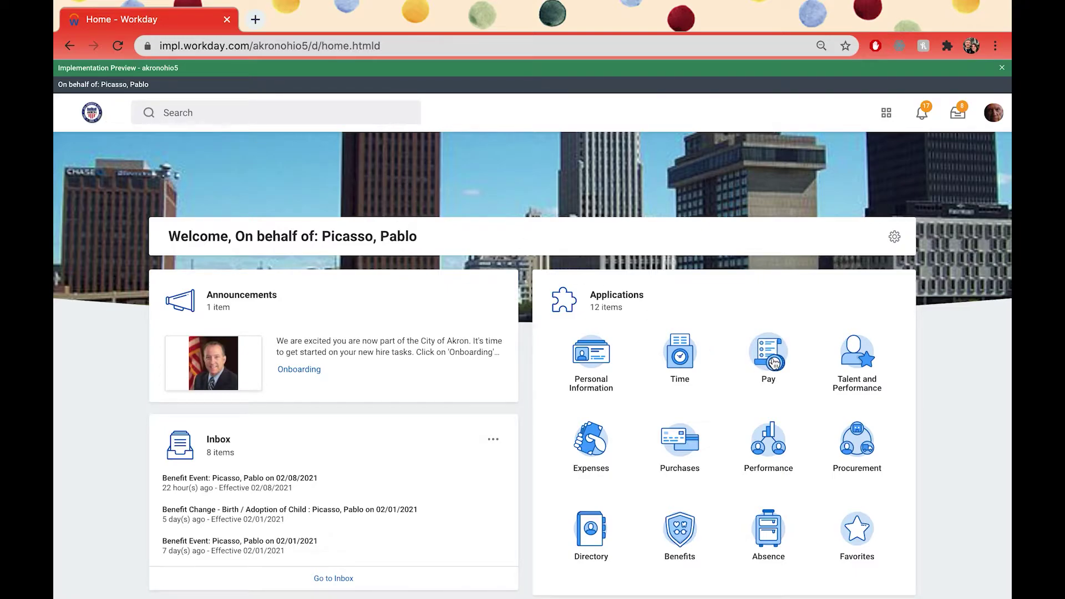
{"action": "left_click", "coordinate": [775, 363]}
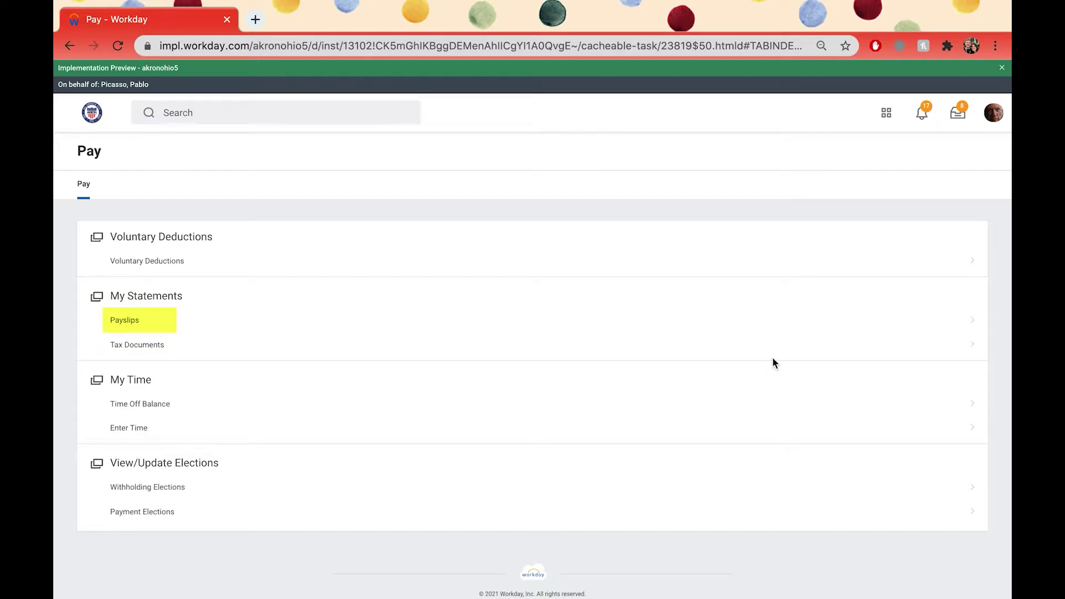
{"action": "left_click", "coordinate": [146, 322]}
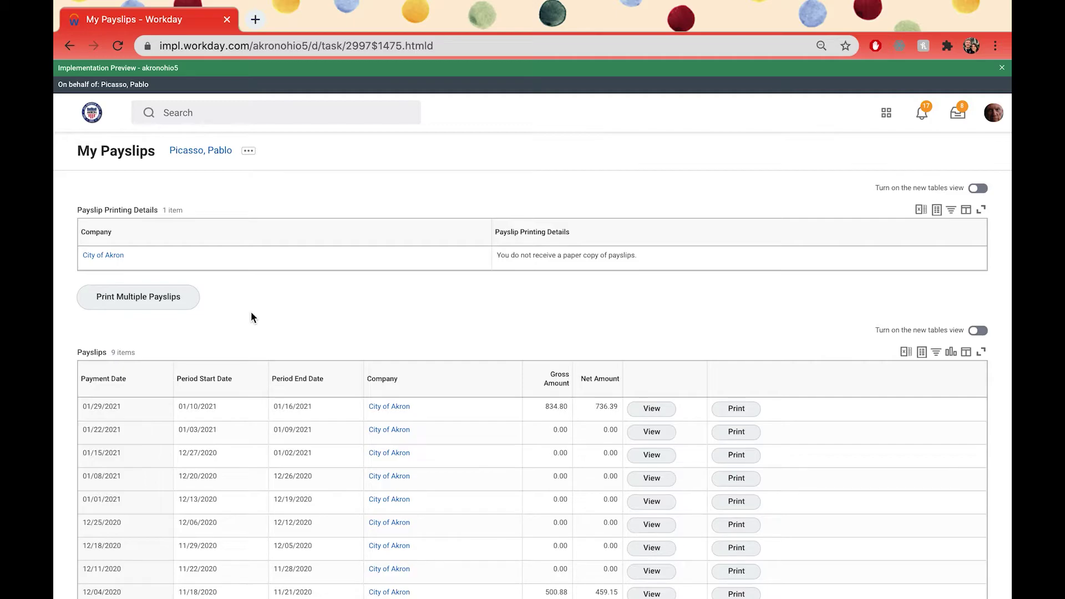
{"action": "left_click", "coordinate": [180, 303]}
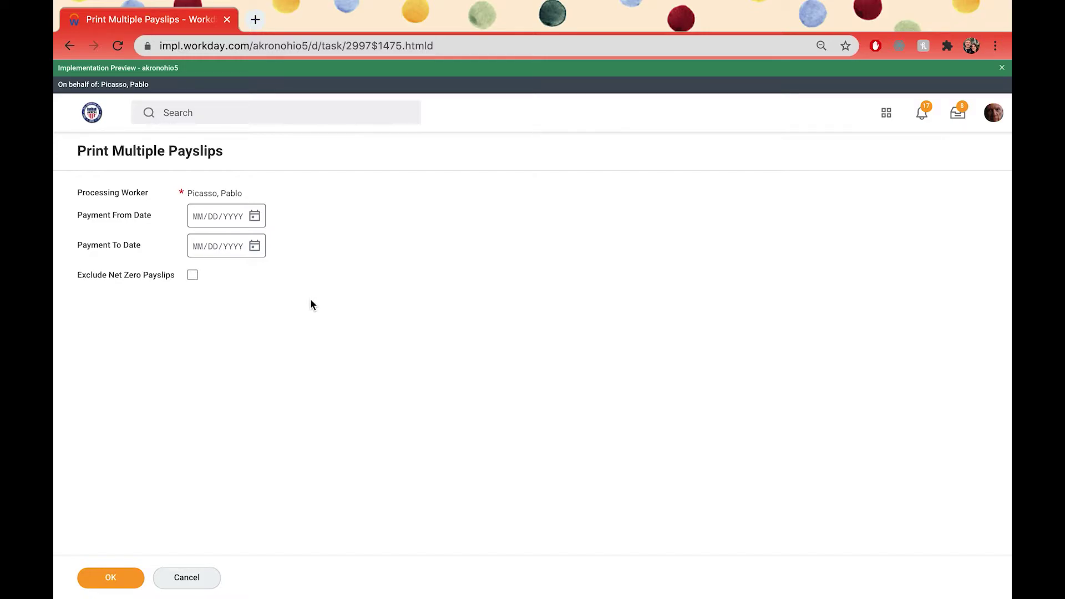
{"action": "left_click", "coordinate": [254, 216]}
{"action": "left_click", "coordinate": [309, 248]}
{"action": "left_click", "coordinate": [254, 246]}
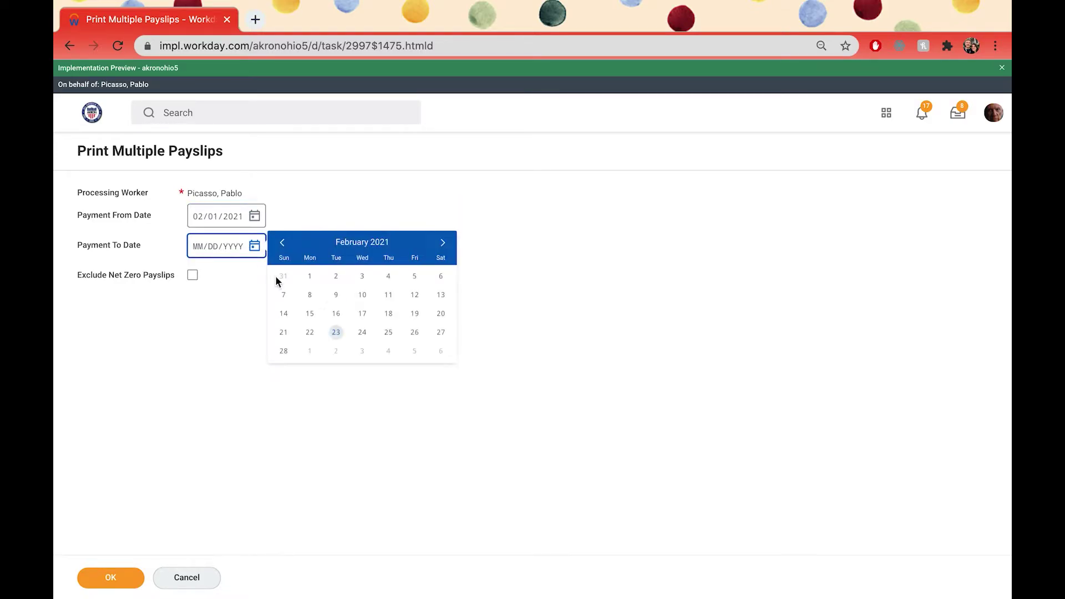
{"action": "left_click", "coordinate": [284, 350]}
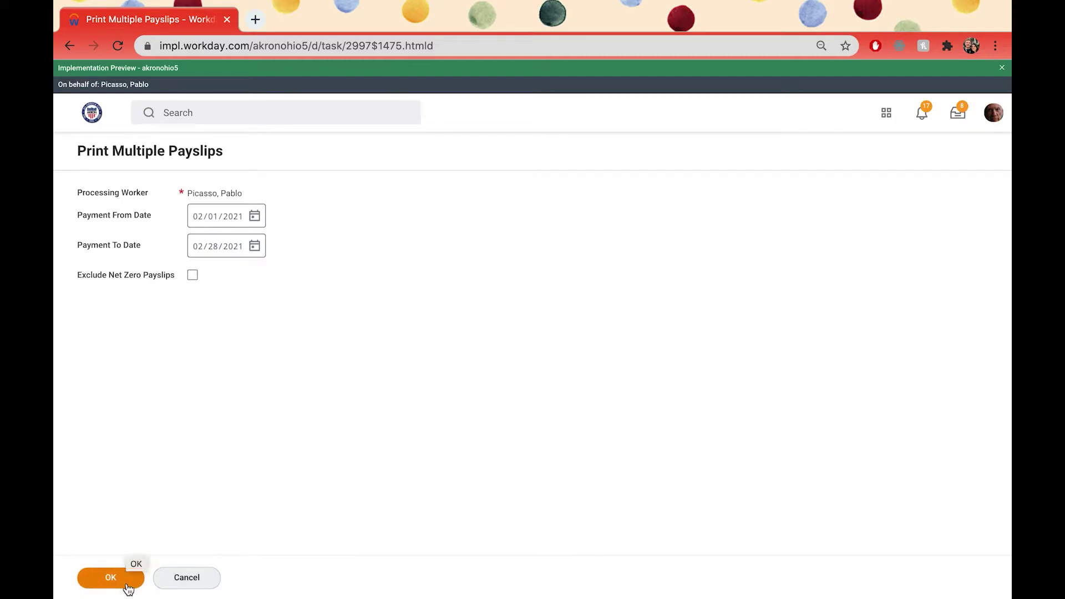
{"action": "left_click", "coordinate": [208, 577]}
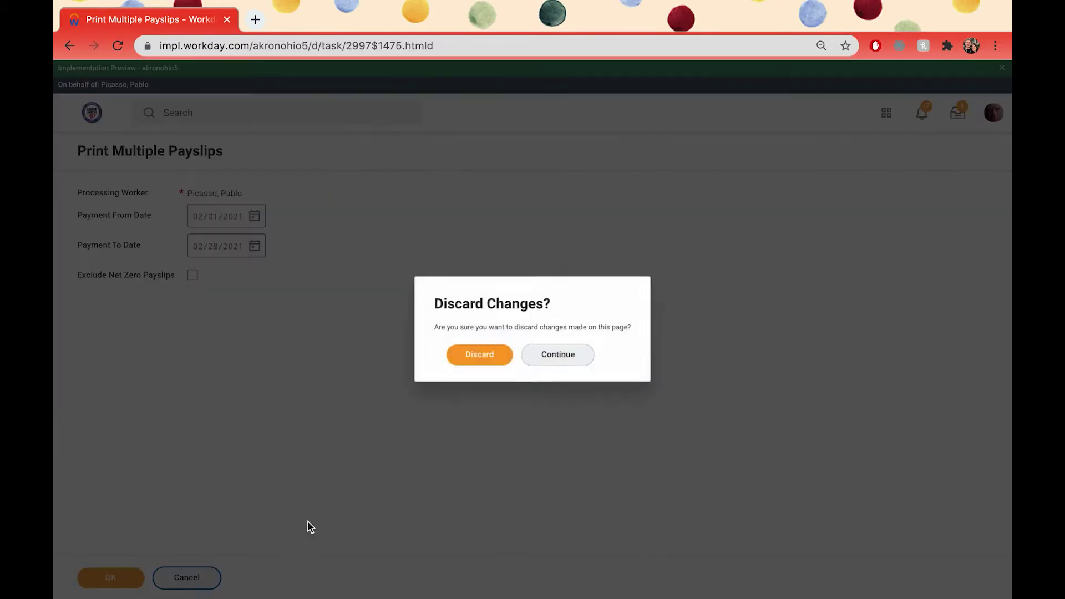
{"action": "left_click", "coordinate": [480, 358]}
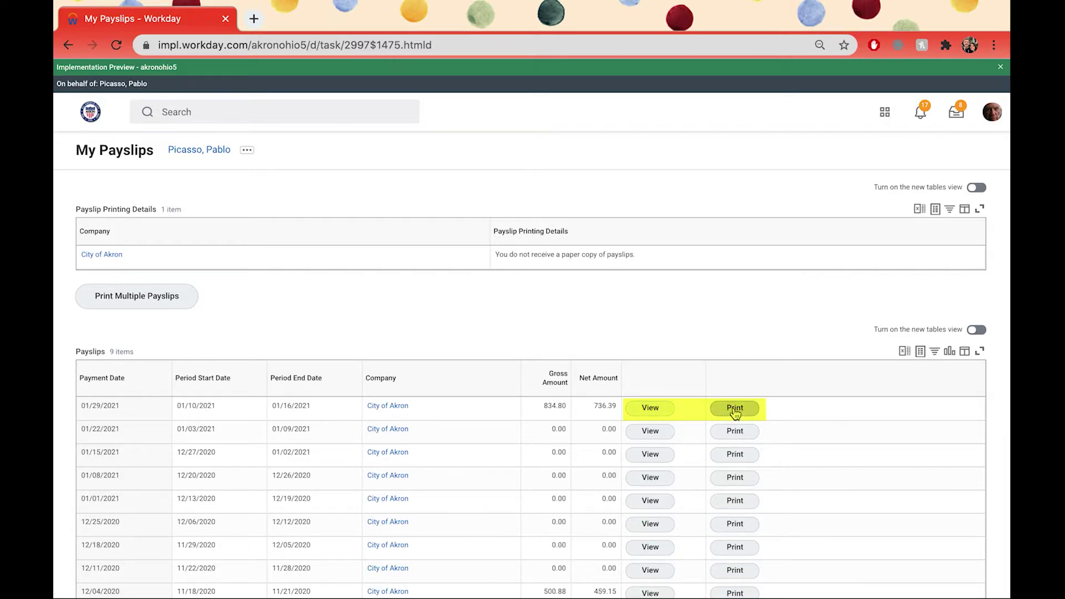
View the 01/29/2021 payslip, export it to PDF, download it and open the file
{"action": "left_click", "coordinate": [653, 409]}
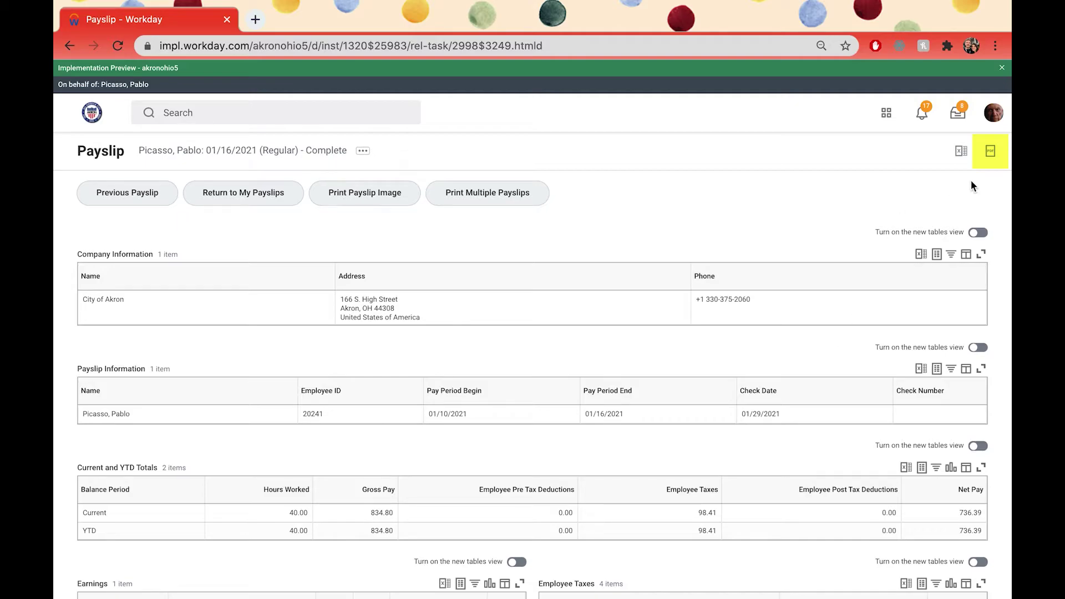
{"action": "left_click", "coordinate": [992, 153]}
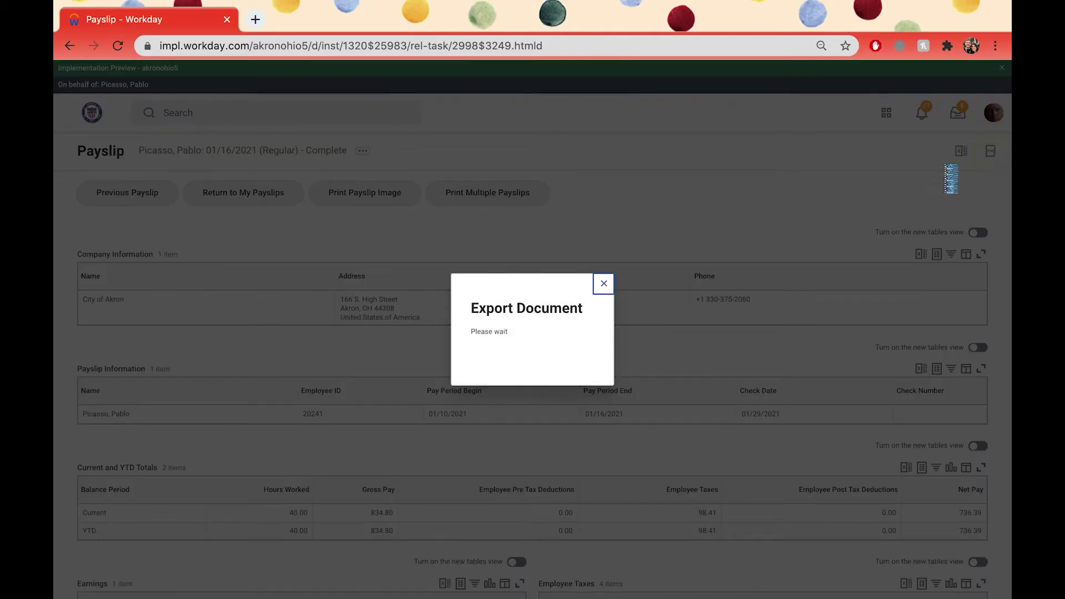
{"action": "left_click", "coordinate": [554, 354]}
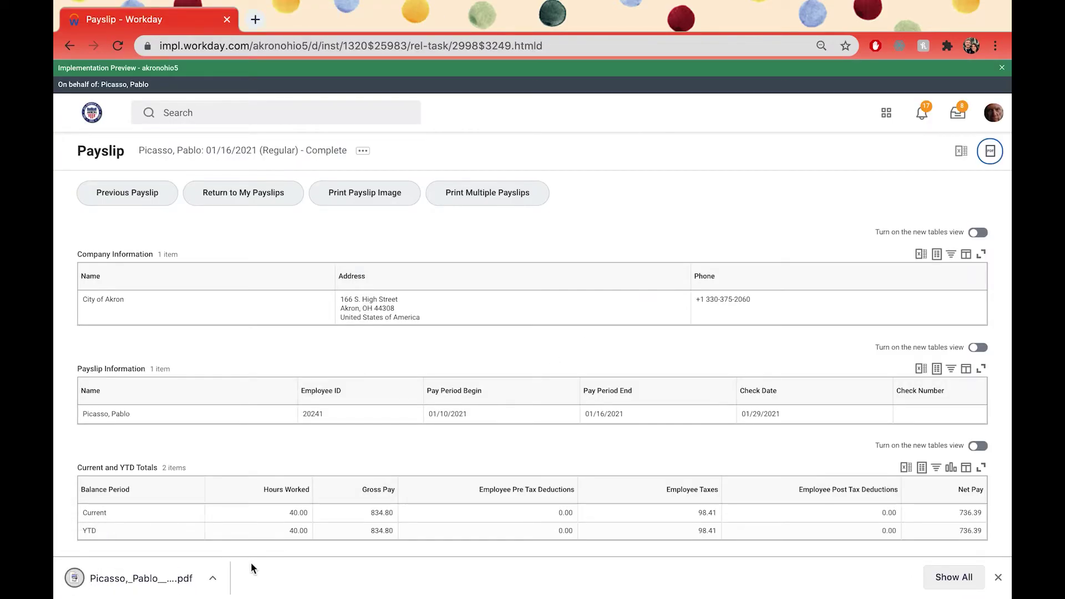
{"action": "left_click", "coordinate": [151, 586]}
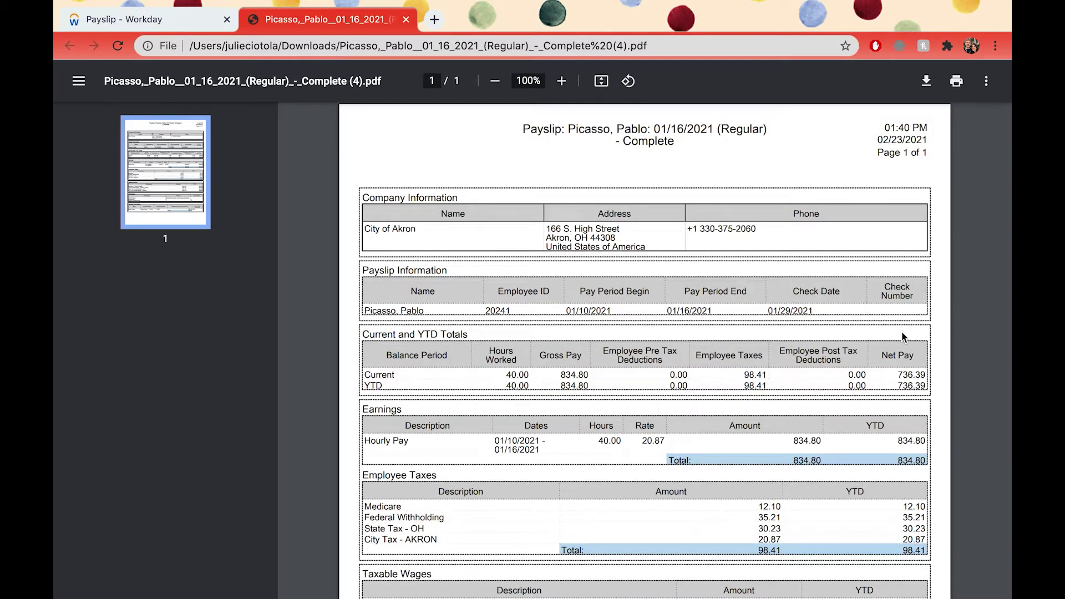
Look over the payslip PDF in Chrome, then switch back to the 'Payslip - Workday' tab
{"action": "scroll", "coordinate": [901, 331], "scroll_direction": "down", "scroll_amount": 2}
{"action": "scroll", "coordinate": [901, 331], "scroll_direction": "down", "scroll_amount": 4}
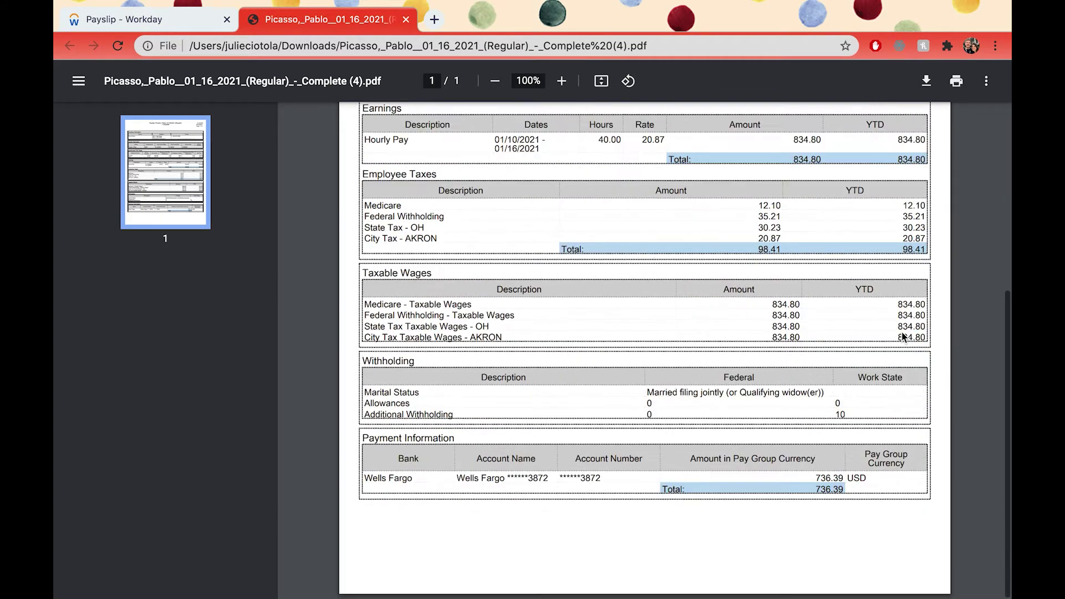
{"action": "scroll", "coordinate": [901, 331], "scroll_direction": "up", "scroll_amount": 5}
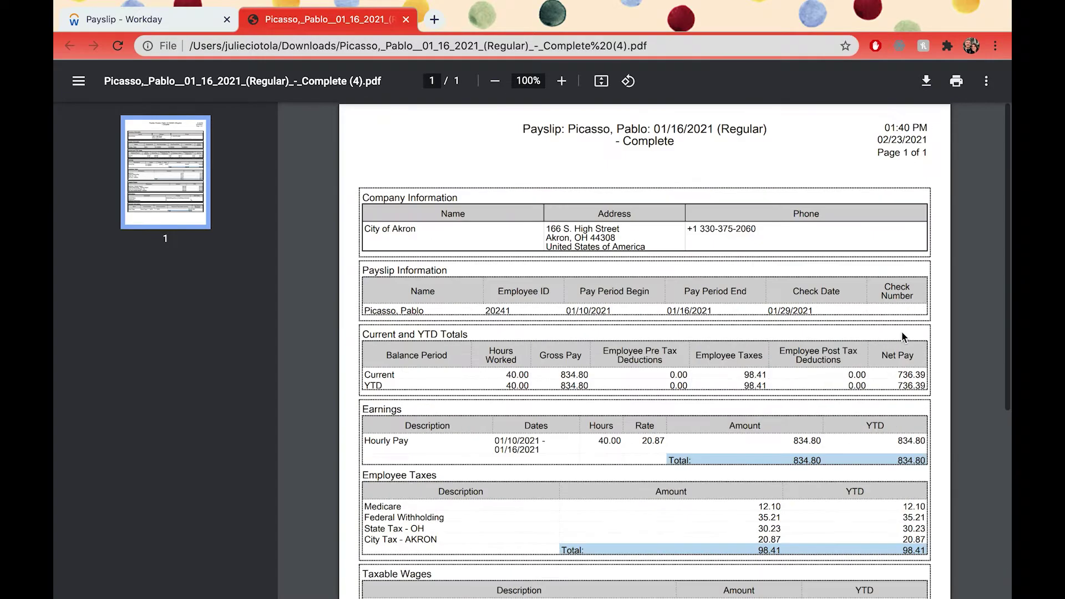
{"action": "left_click", "coordinate": [151, 23]}
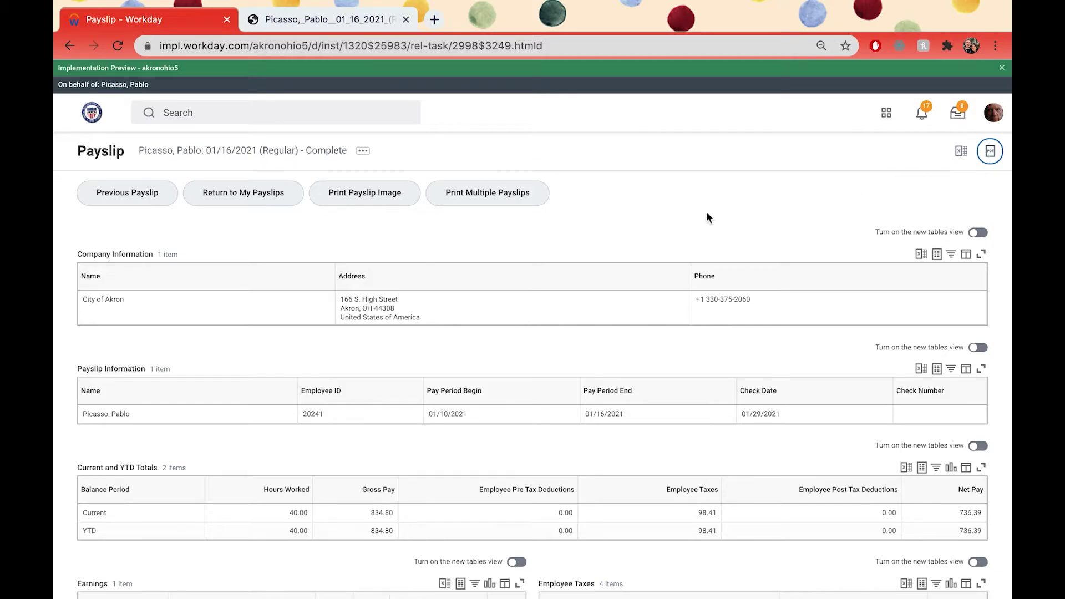
Close the PDF tab, review the payslip, then go Home and open the Pay app
{"action": "left_click", "coordinate": [407, 19]}
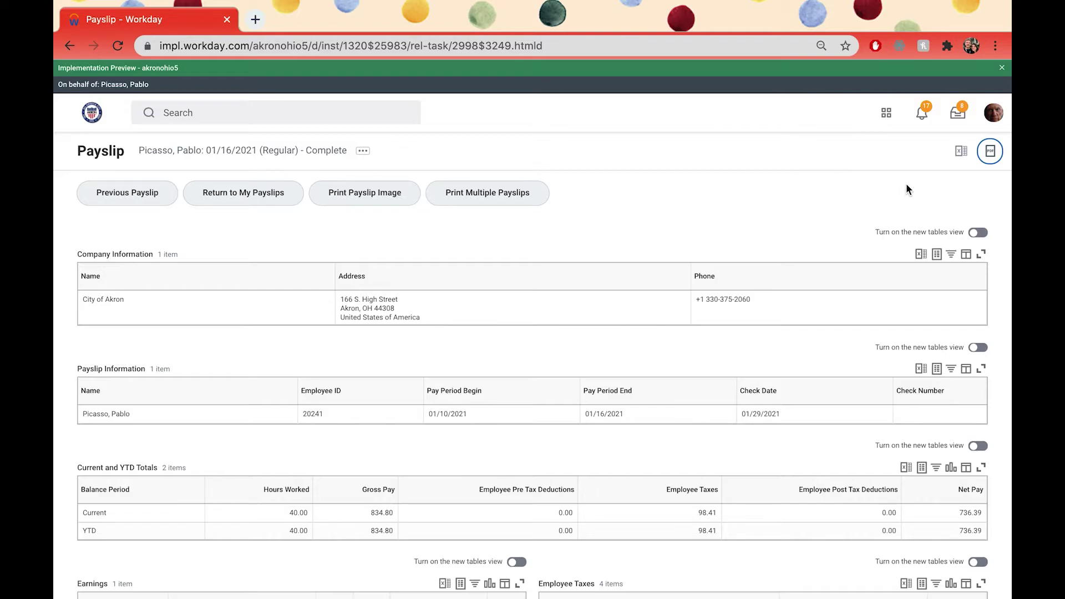
{"action": "scroll", "coordinate": [906, 185], "scroll_direction": "down", "scroll_amount": 6}
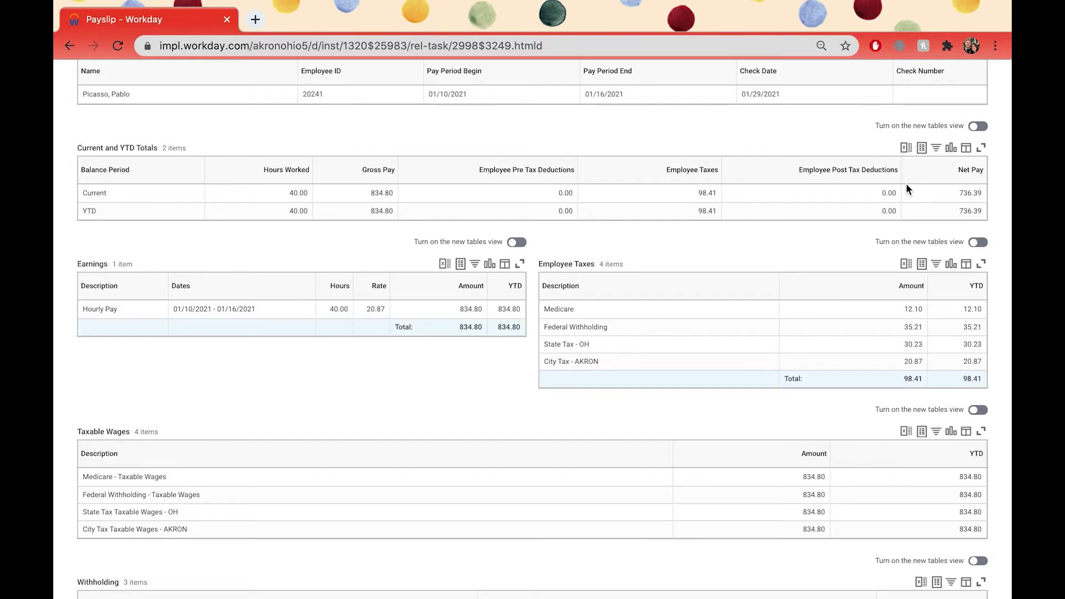
{"action": "scroll", "coordinate": [908, 188], "scroll_direction": "down", "scroll_amount": 4}
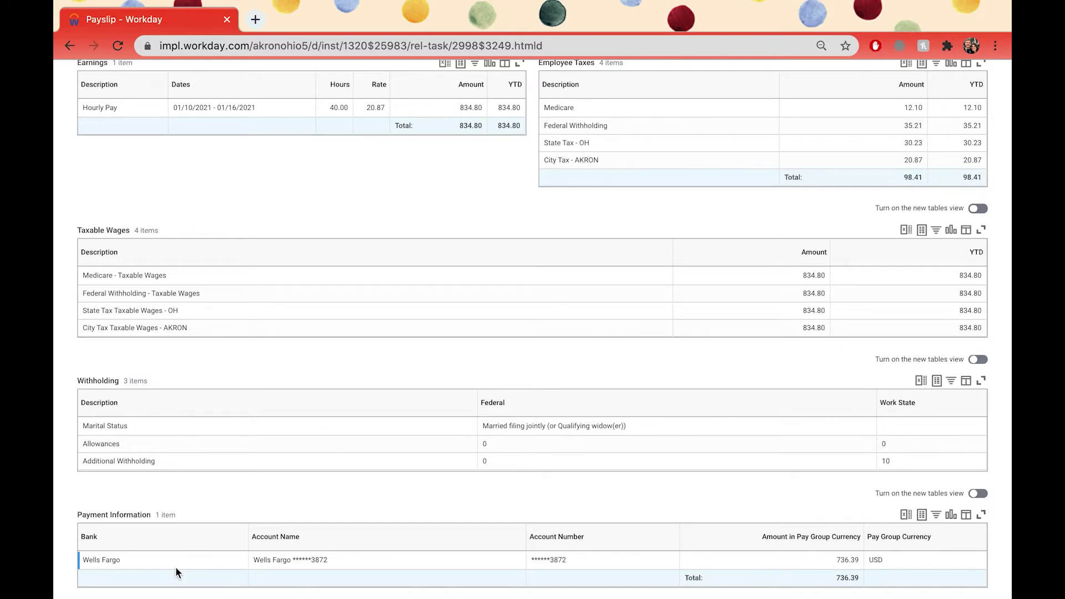
{"action": "scroll", "coordinate": [175, 567], "scroll_direction": "up", "scroll_amount": 10}
{"action": "left_click", "coordinate": [90, 116]}
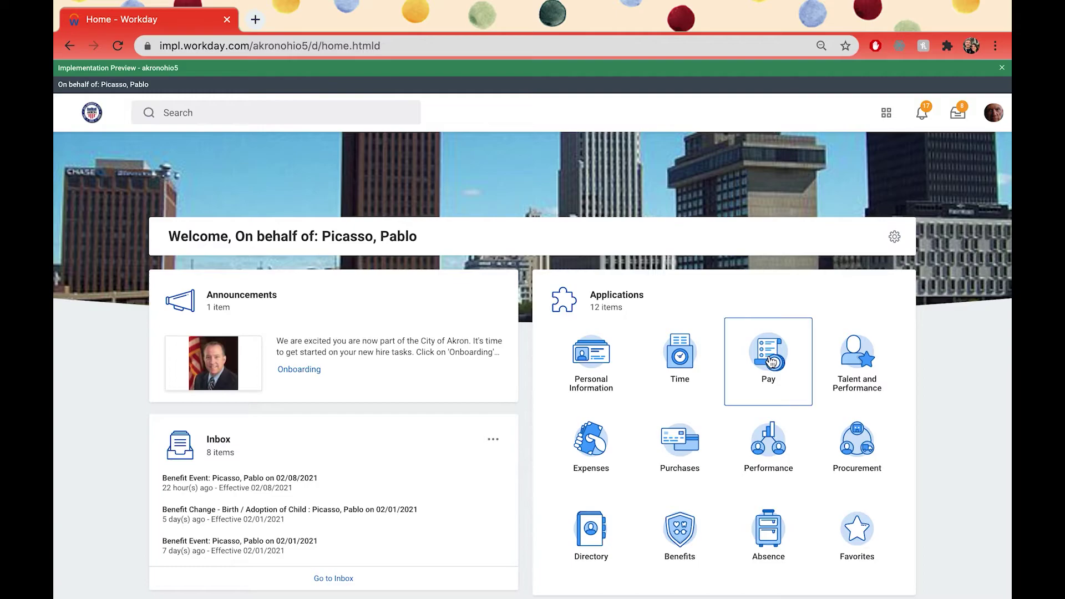
{"action": "left_click", "coordinate": [769, 358]}
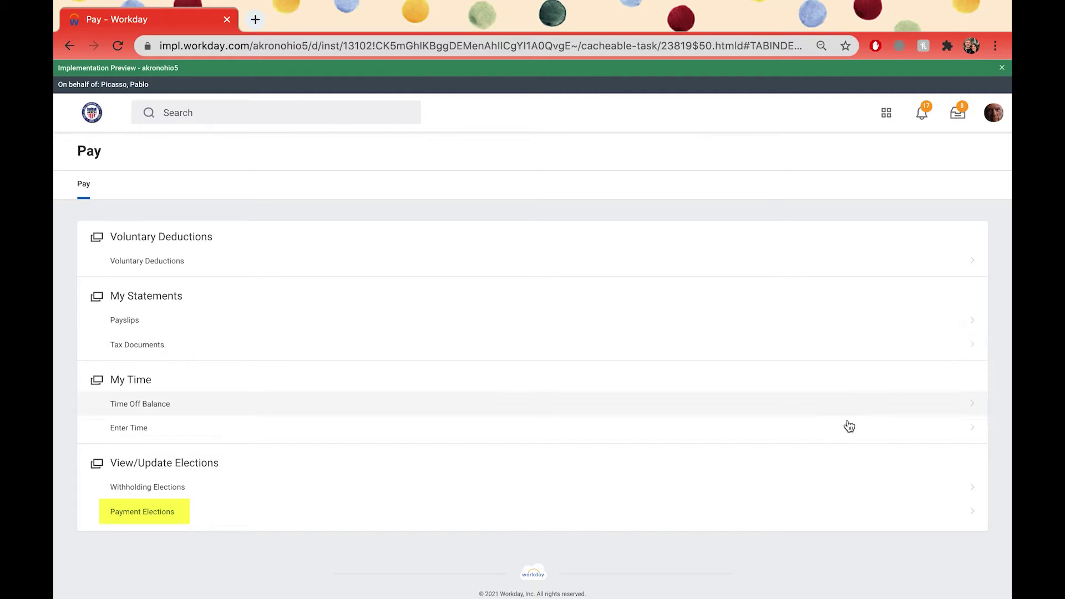
Open Payment Elections to view the Wells Fargo checking account and its direct-deposit payments
{"action": "left_click", "coordinate": [142, 513]}
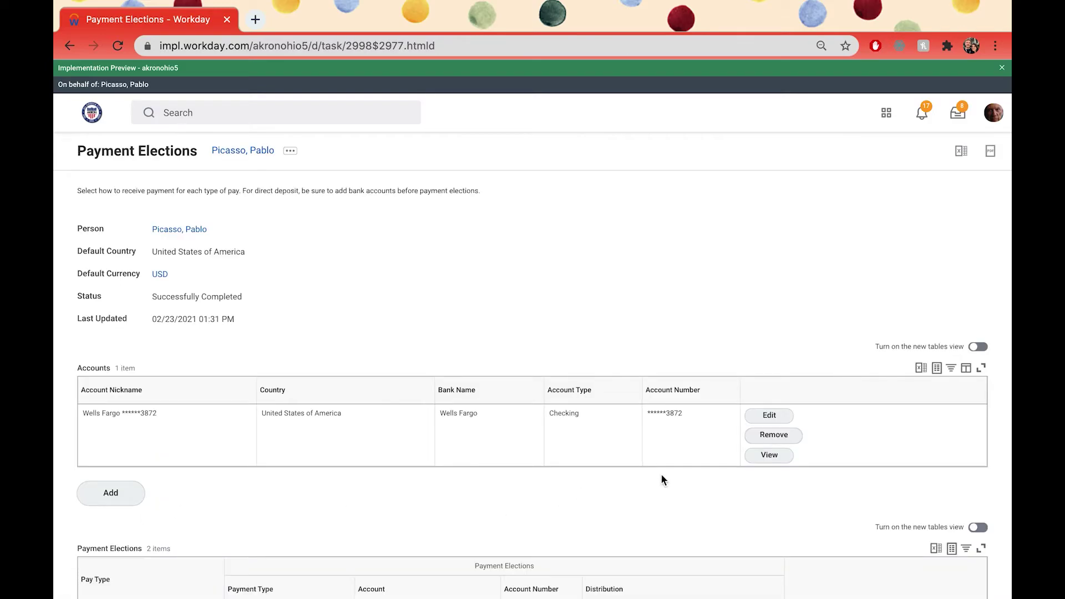
{"action": "scroll", "coordinate": [975, 441], "scroll_direction": "down", "scroll_amount": 3}
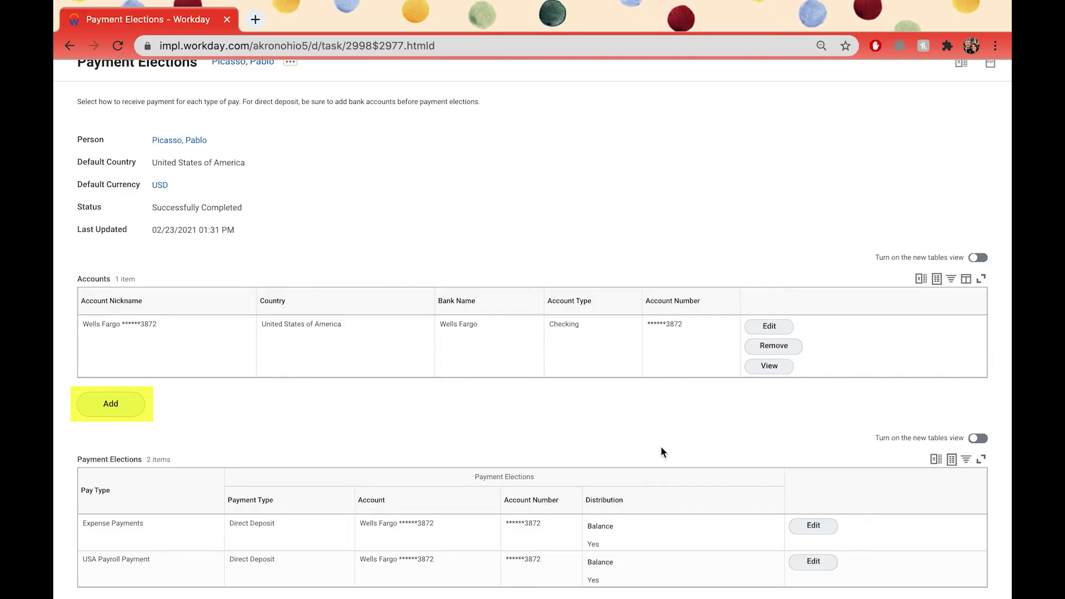
Add an account nicknamed PNC, bank PNC, routing 041000124, and enter its account number
{"action": "left_click", "coordinate": [111, 404]}
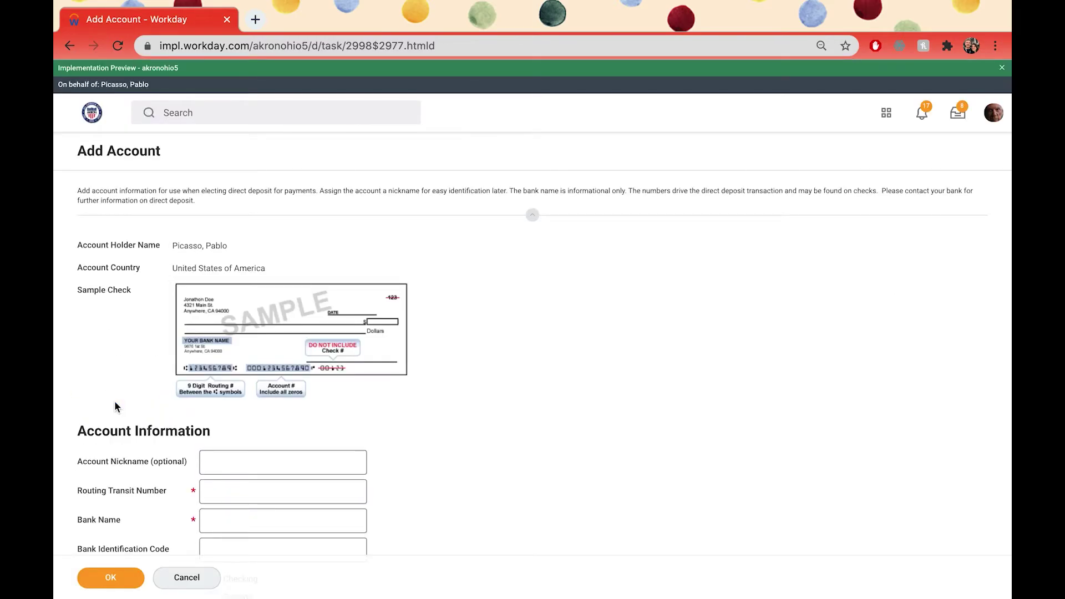
{"action": "scroll", "coordinate": [517, 366], "scroll_direction": "down", "scroll_amount": 3}
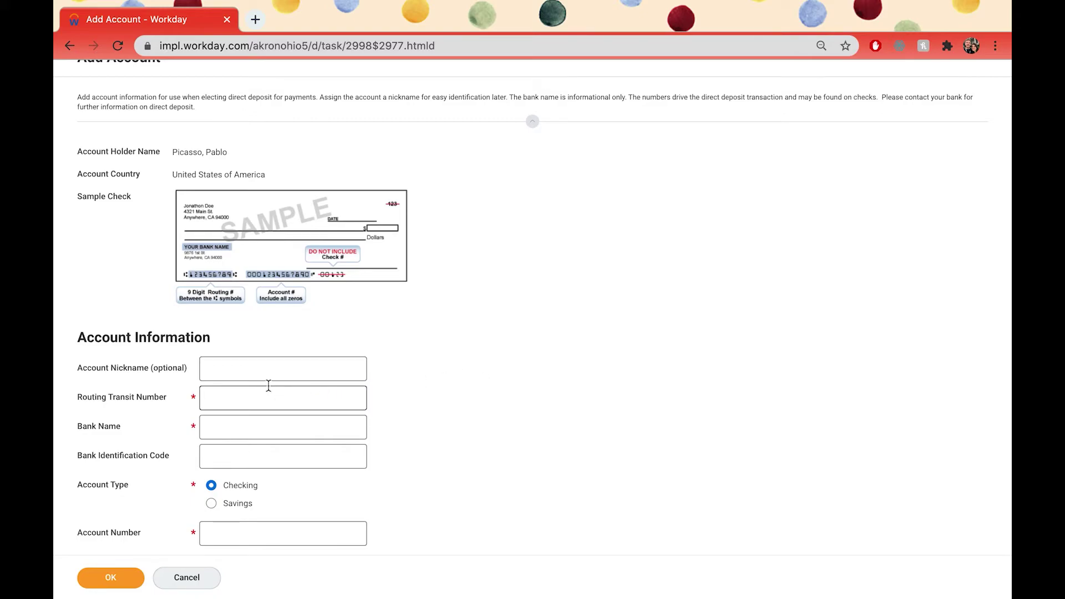
{"action": "left_click", "coordinate": [254, 371]}
{"action": "type", "text": "PNC"}
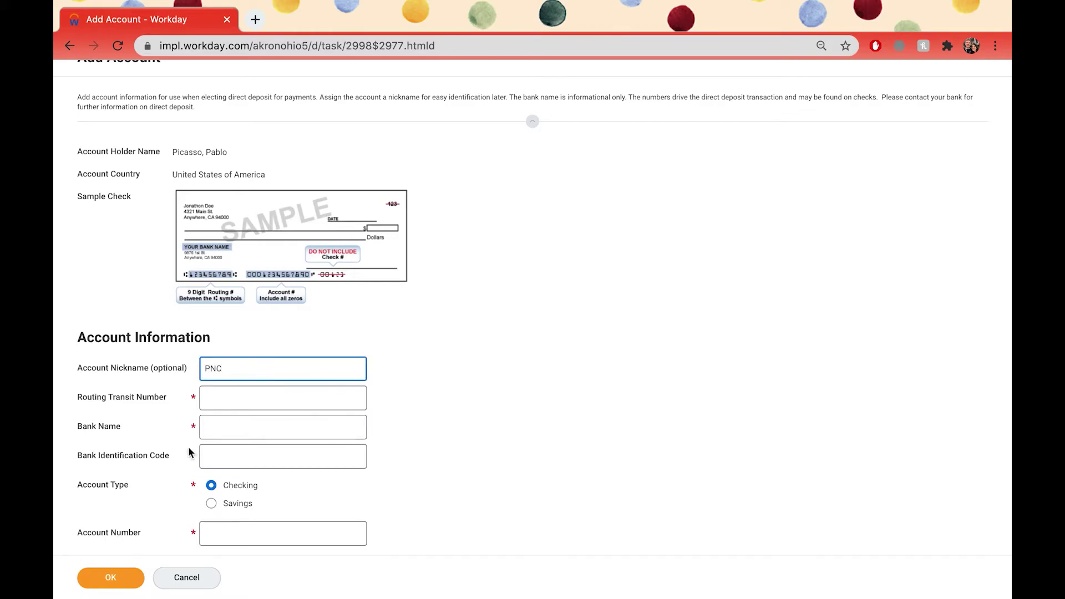
{"action": "left_click", "coordinate": [254, 395]}
{"action": "type", "text": "04"}
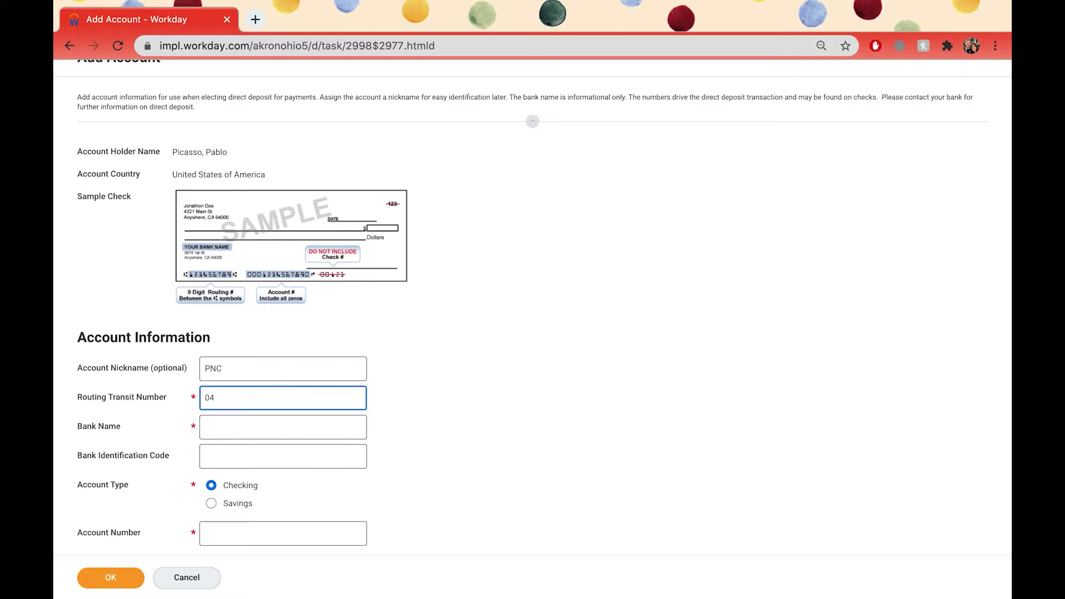
{"action": "type", "text": "1000124"}
{"action": "left_click", "coordinate": [240, 428]}
{"action": "type", "text": "PNC"}
{"action": "left_click", "coordinate": [231, 532]}
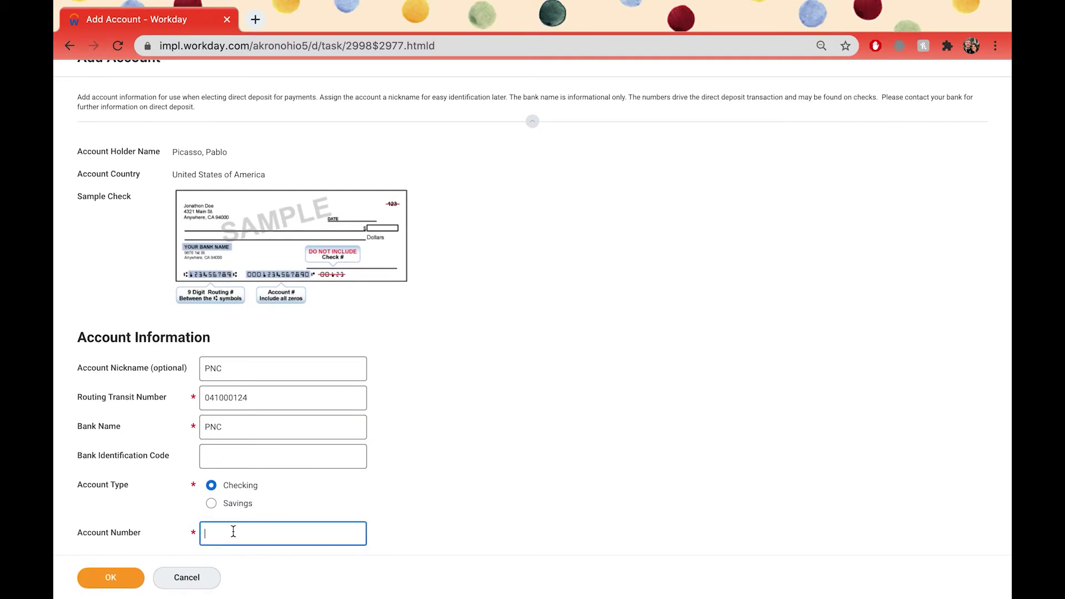
{"action": "type", "text": "0000123456"}
Save the PNC checking account and return to the Workday home page
{"action": "left_click", "coordinate": [120, 581]}
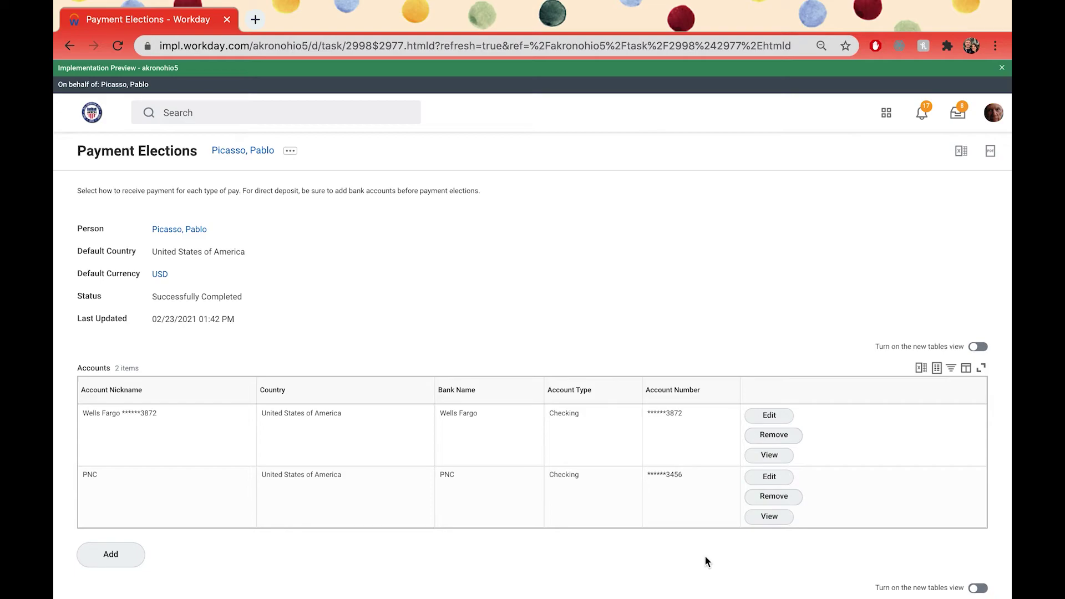
{"action": "left_click", "coordinate": [92, 118]}
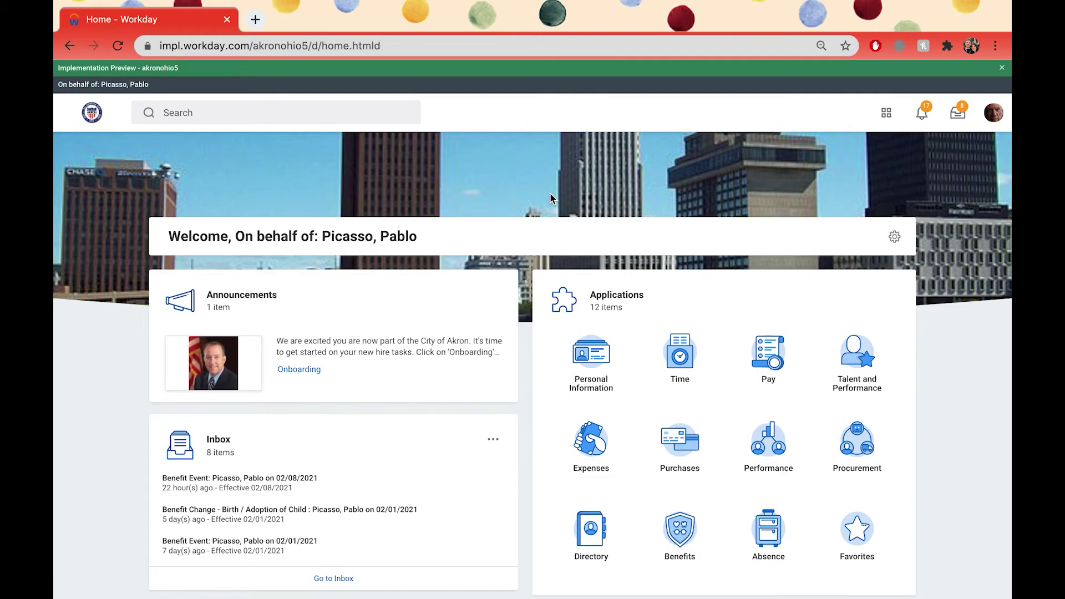
Open Withholding Elections from the Pay app and view the Federal Elections tab
{"action": "left_click", "coordinate": [769, 360]}
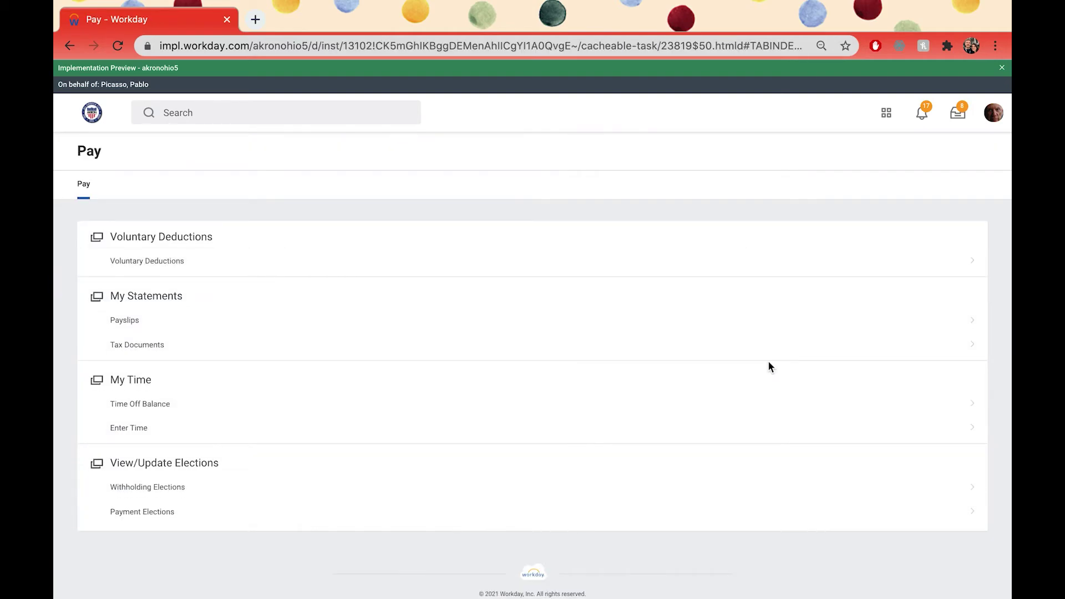
{"action": "left_click", "coordinate": [159, 493]}
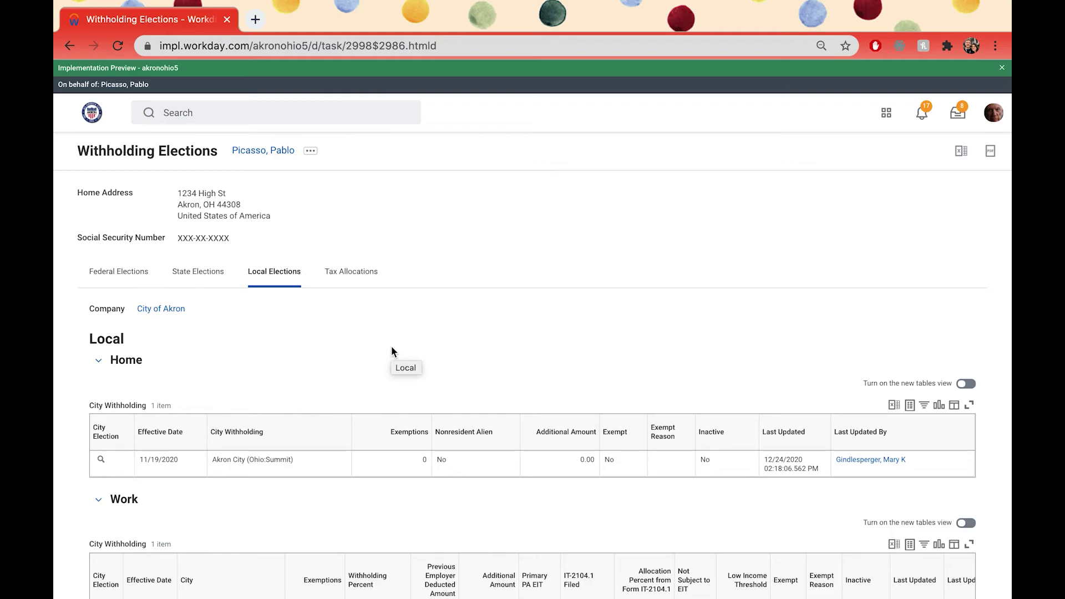
{"action": "scroll", "coordinate": [391, 348], "scroll_direction": "down", "scroll_amount": 3}
{"action": "scroll", "coordinate": [391, 349], "scroll_direction": "up", "scroll_amount": 2}
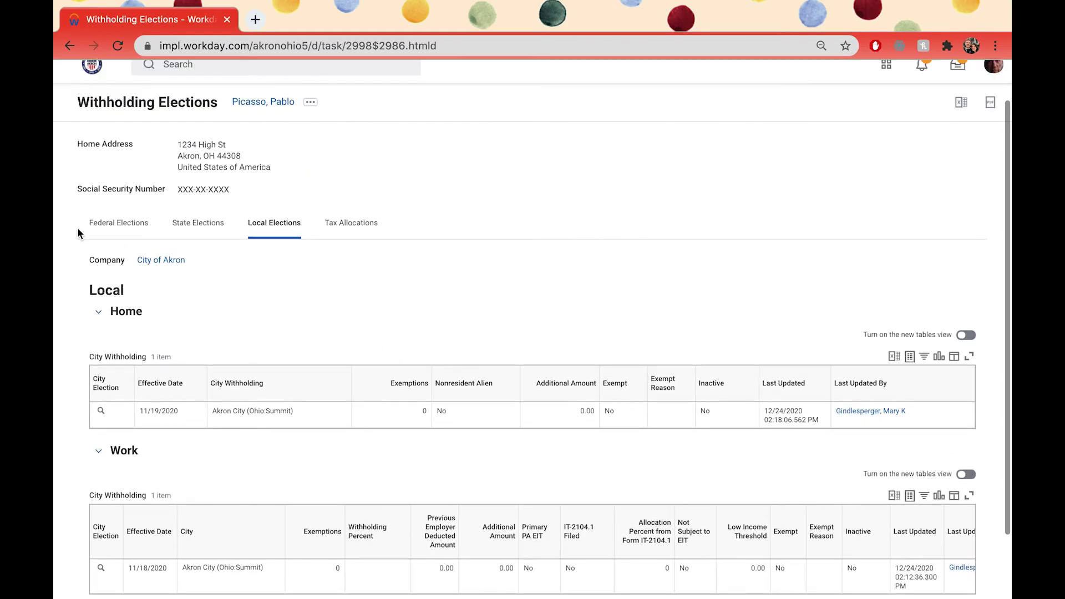
{"action": "left_click", "coordinate": [107, 232]}
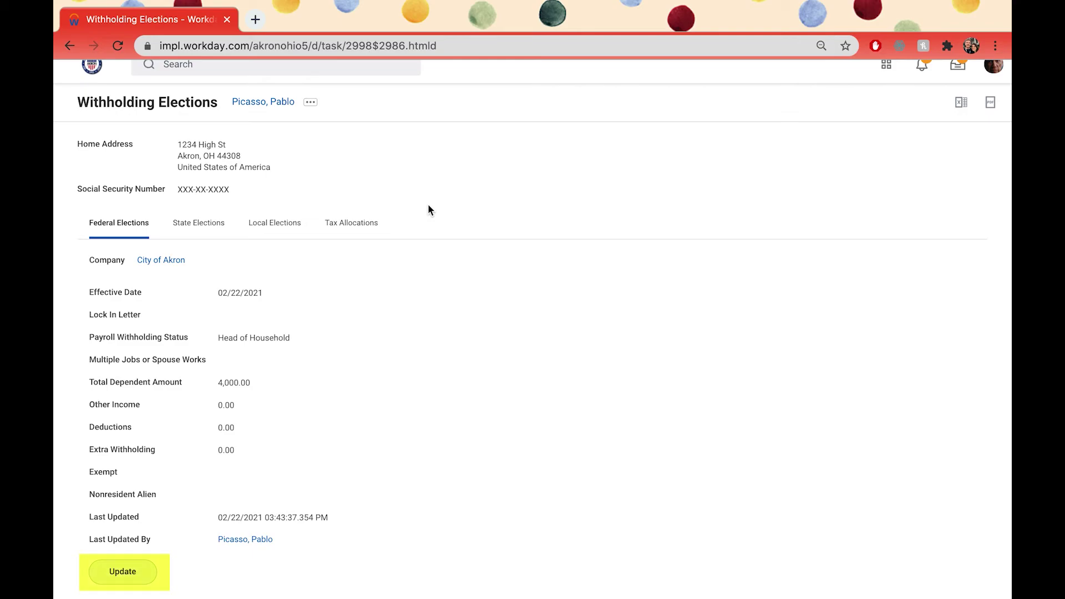
Start a new federal W-4 election, confirming the company and effective date
{"action": "left_click", "coordinate": [117, 228]}
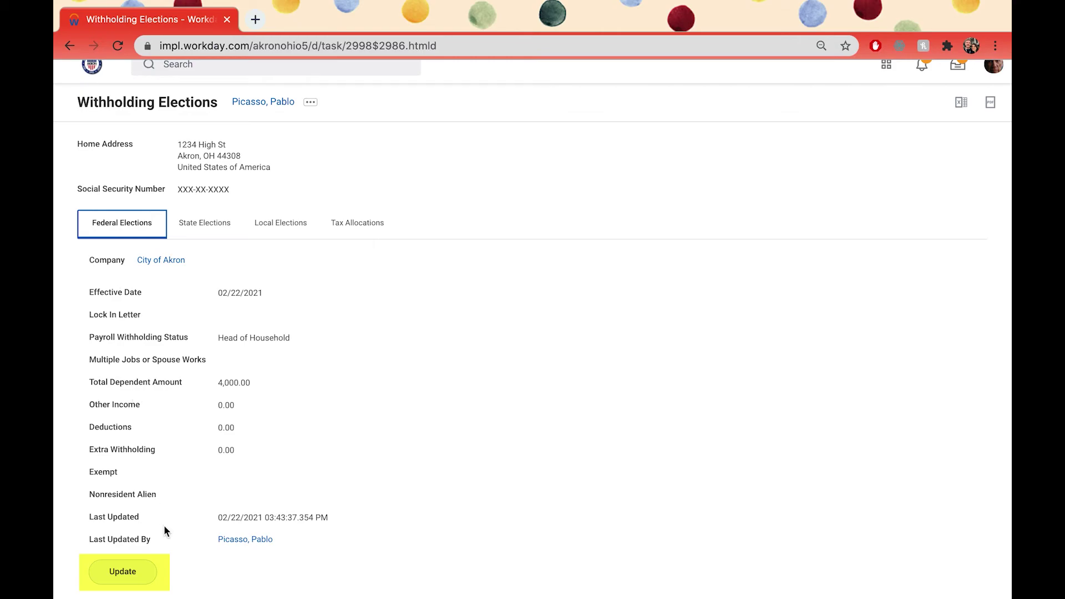
{"action": "left_click", "coordinate": [136, 573]}
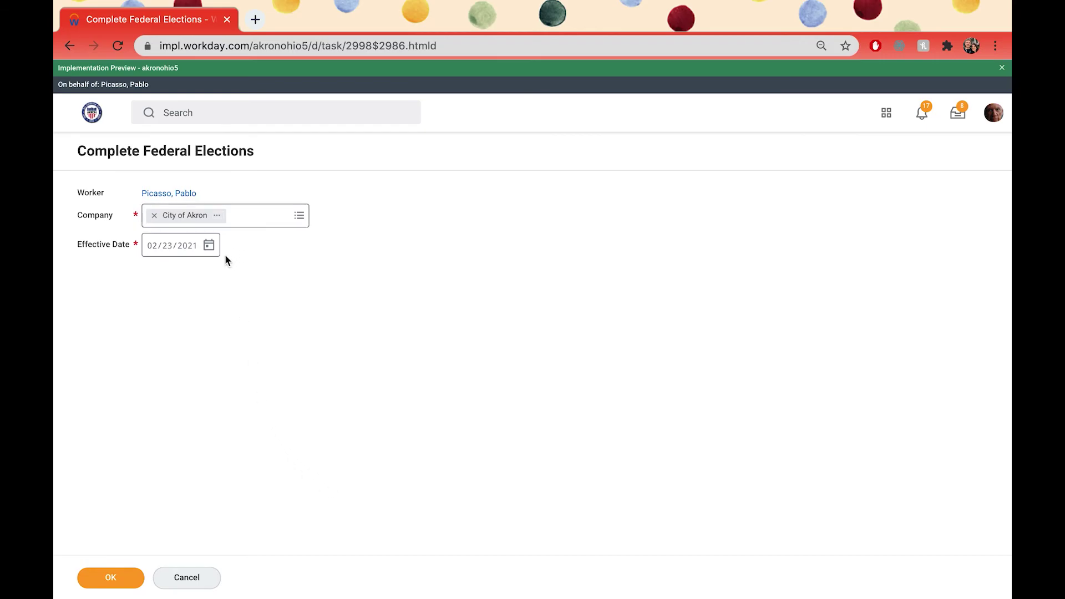
{"action": "left_click", "coordinate": [129, 578]}
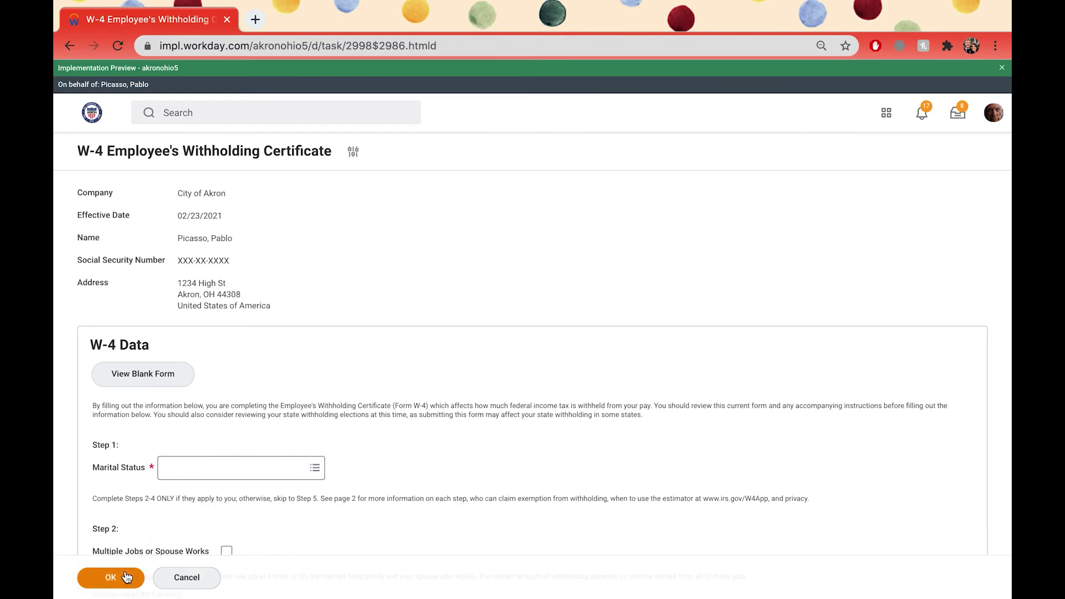
{"action": "scroll", "coordinate": [515, 375], "scroll_direction": "down", "scroll_amount": 2}
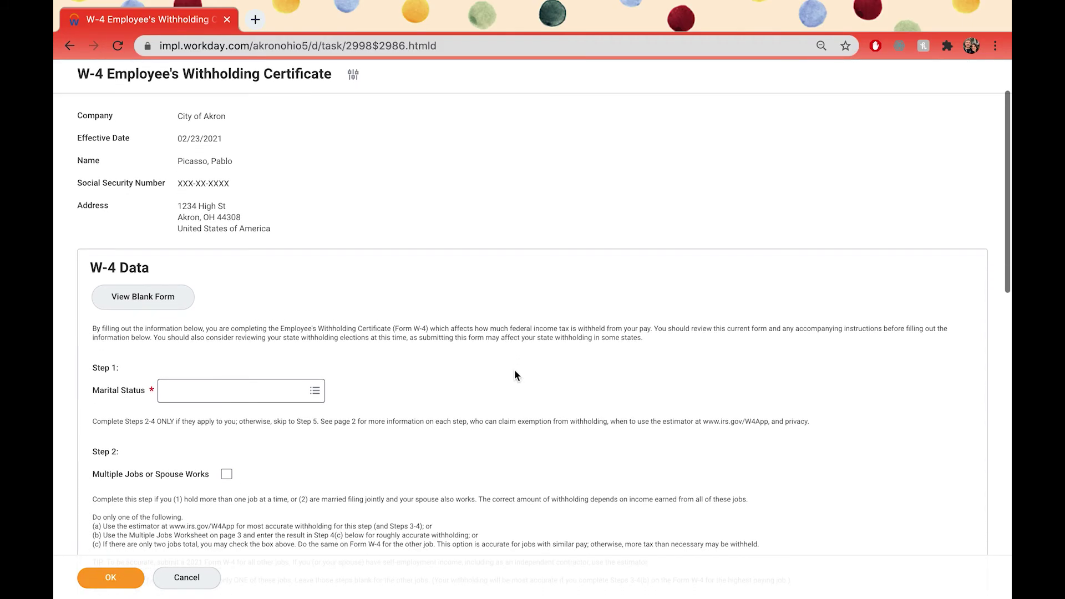
{"action": "scroll", "coordinate": [514, 375], "scroll_direction": "down", "scroll_amount": 1}
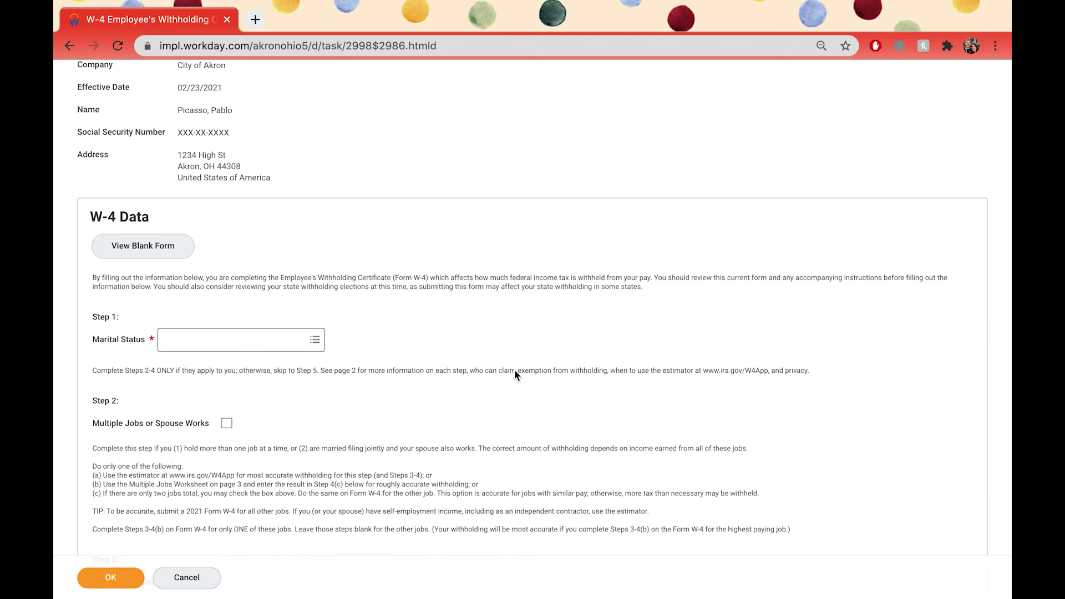
{"action": "scroll", "coordinate": [514, 370], "scroll_direction": "down", "scroll_amount": 1}
{"action": "scroll", "coordinate": [515, 371], "scroll_direction": "down", "scroll_amount": 1}
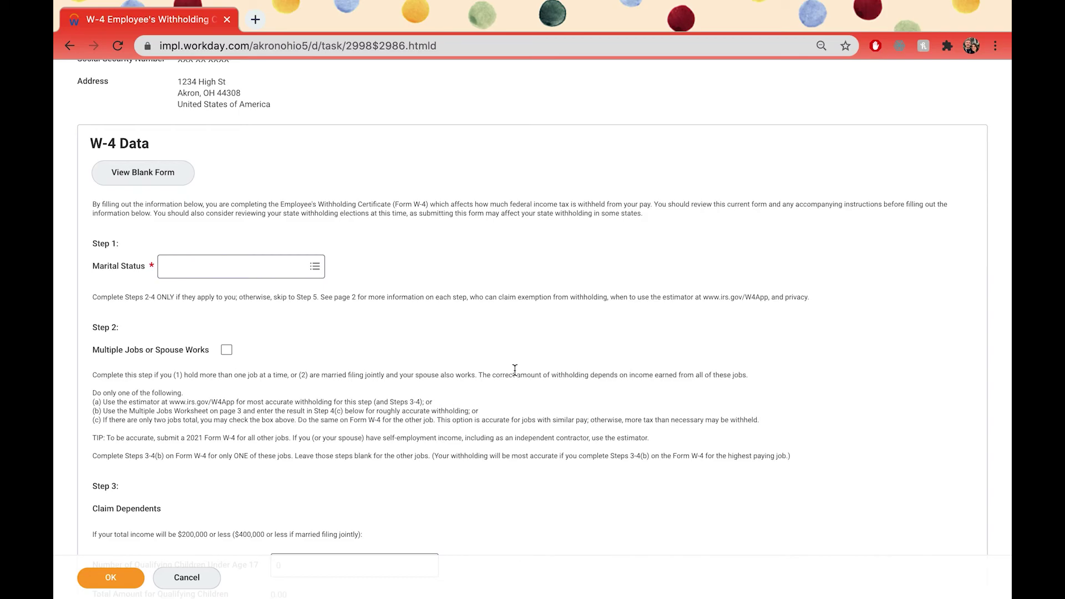
Set filing status to Head of Household with 2 qualifying children and accept the legal notice
{"action": "left_click", "coordinate": [186, 266]}
{"action": "left_click", "coordinate": [183, 287]}
{"action": "scroll", "coordinate": [397, 342], "scroll_direction": "down", "scroll_amount": 5}
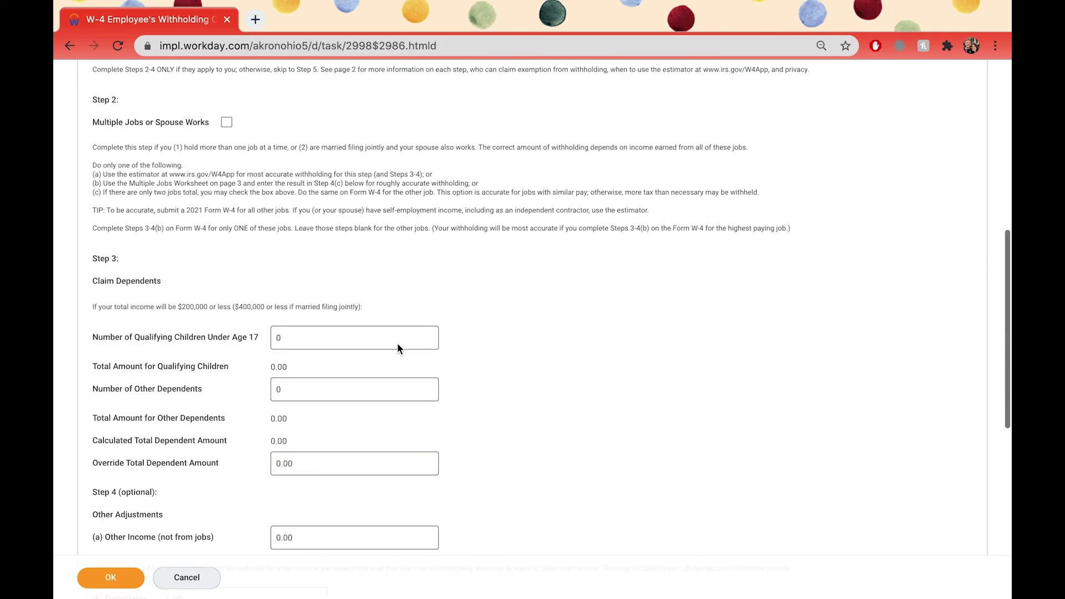
{"action": "left_click", "coordinate": [316, 306]}
{"action": "key", "text": "BackSpace"}
{"action": "type", "text": "2"}
{"action": "left_click", "coordinate": [533, 362]}
{"action": "scroll", "coordinate": [535, 345], "scroll_direction": "down", "scroll_amount": 8}
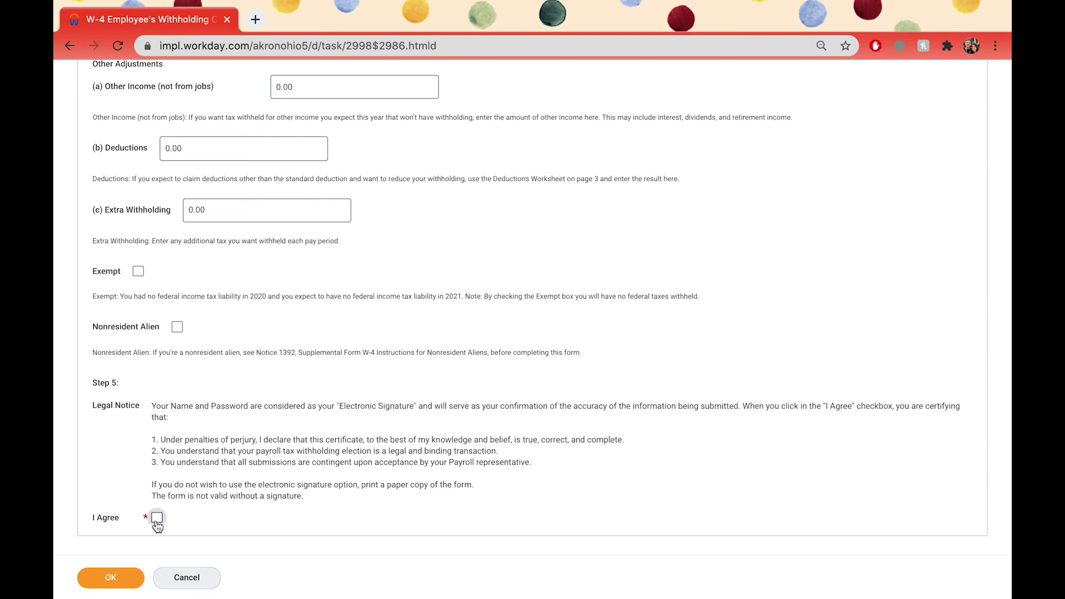
{"action": "left_click", "coordinate": [157, 519]}
Submit the Head of Household W-4 election and go back to the Workday home page
{"action": "left_click", "coordinate": [112, 577]}
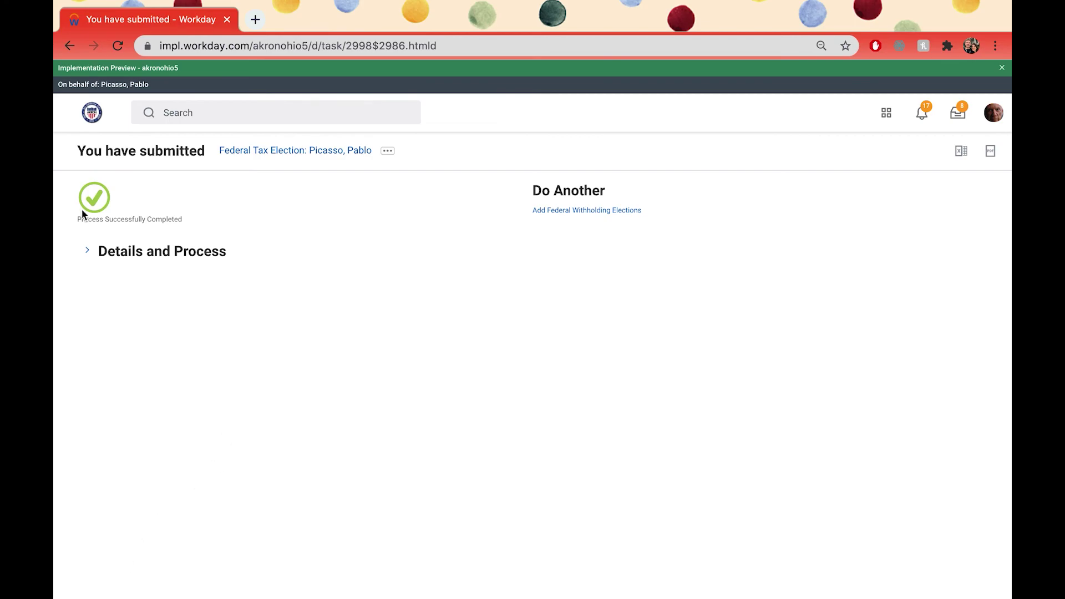
{"action": "left_click", "coordinate": [86, 124]}
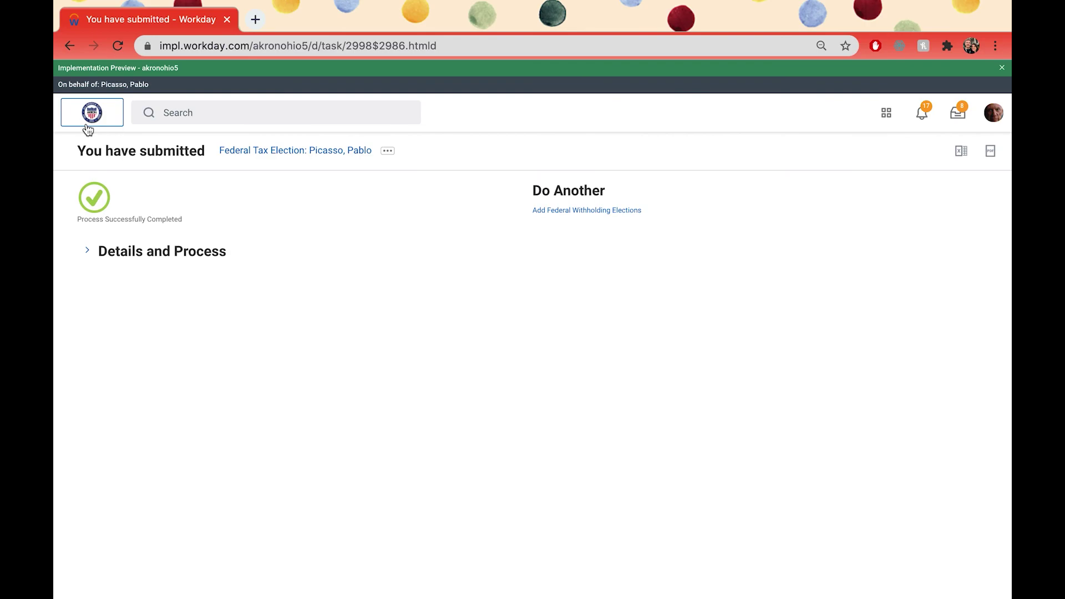